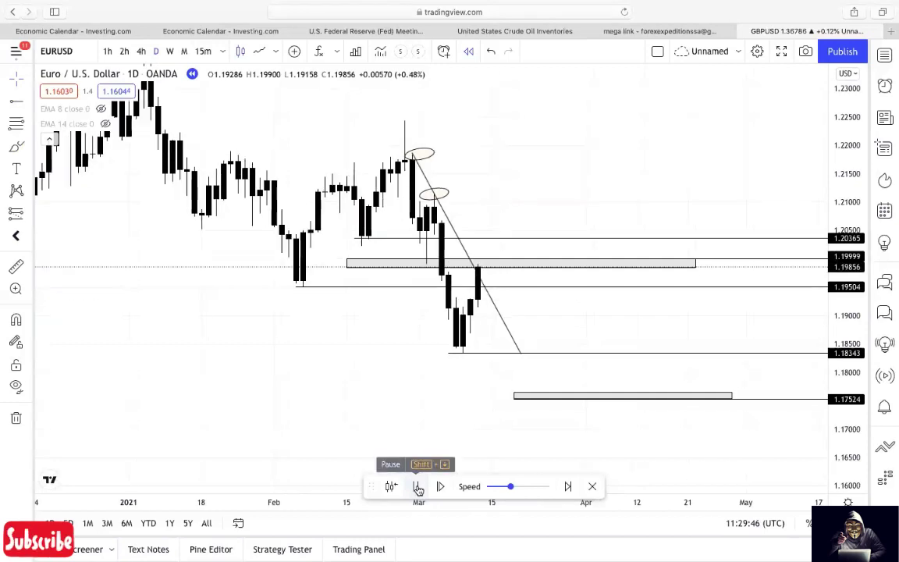
Play the EURUSD daily bar replay forward until price reaches the lower grey zone at 1.17524, then pause it
left_click_drag(355, 395, 312, 415)
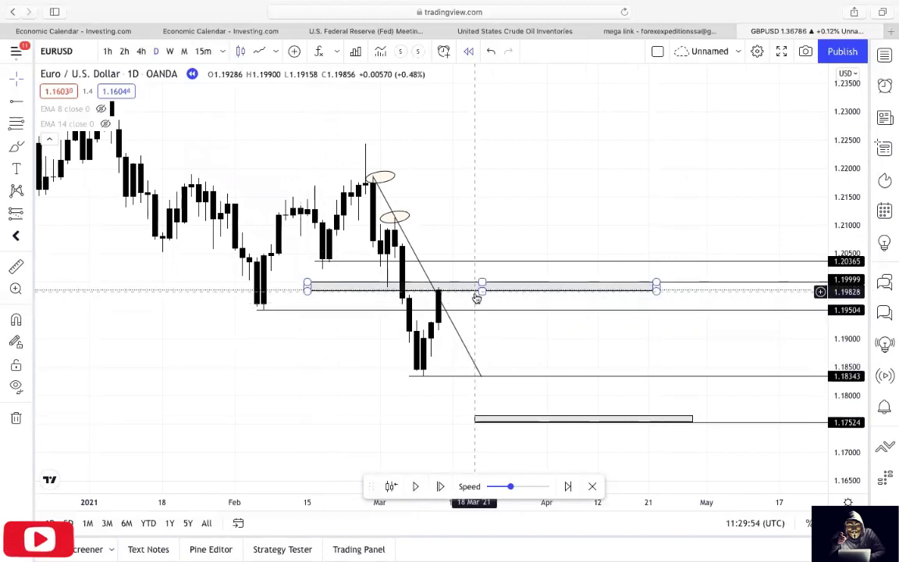
left_click(271, 315)
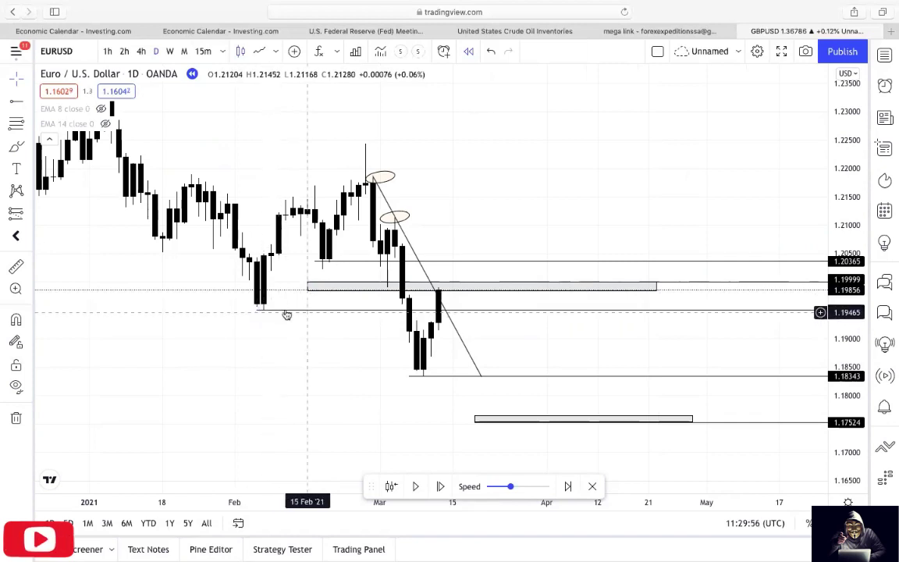
left_click(449, 287)
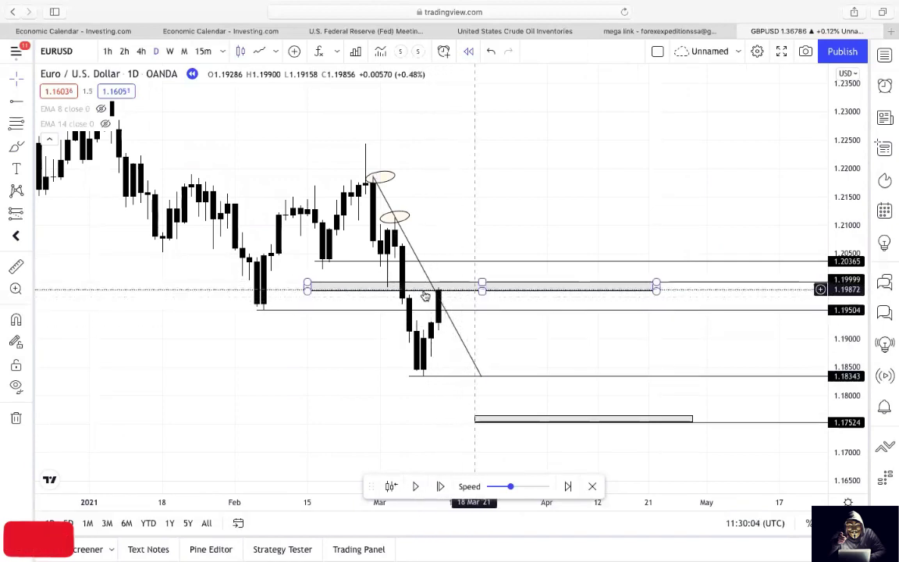
left_click_drag(424, 361, 450, 303)
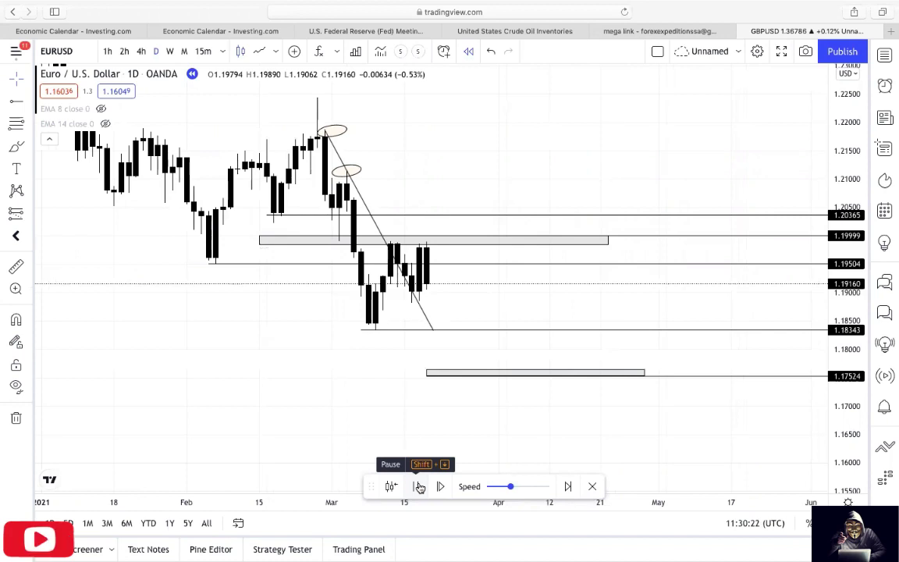
left_click_drag(292, 411, 392, 332)
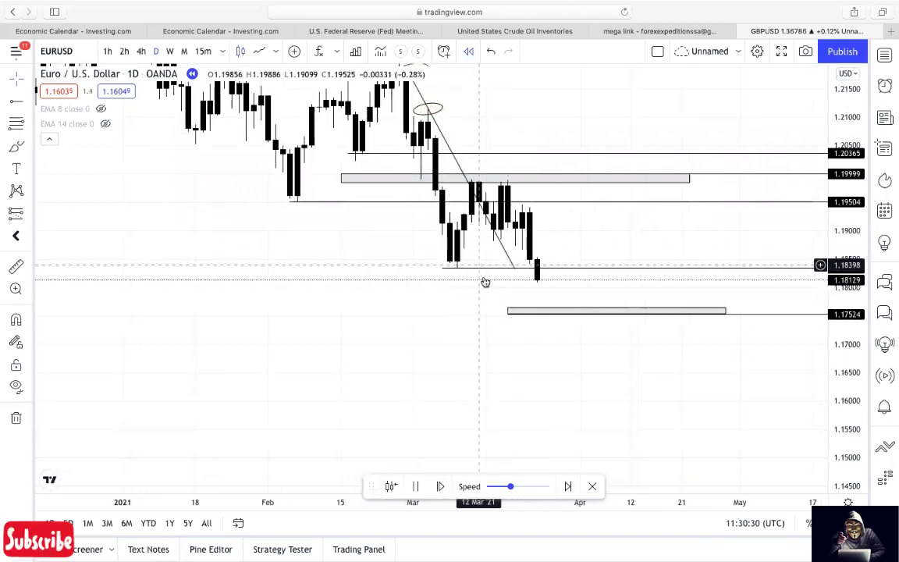
left_click_drag(422, 349, 436, 305)
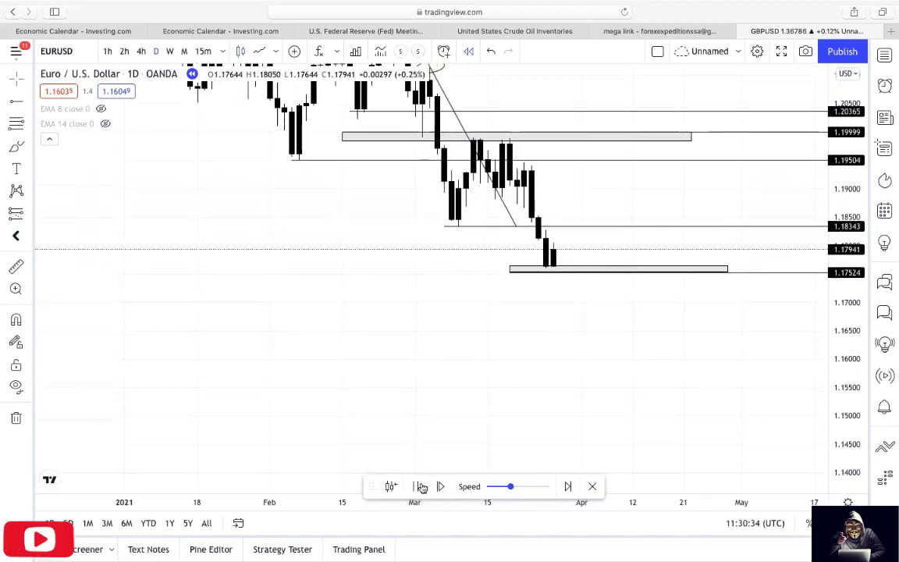
left_click_drag(444, 363, 478, 428)
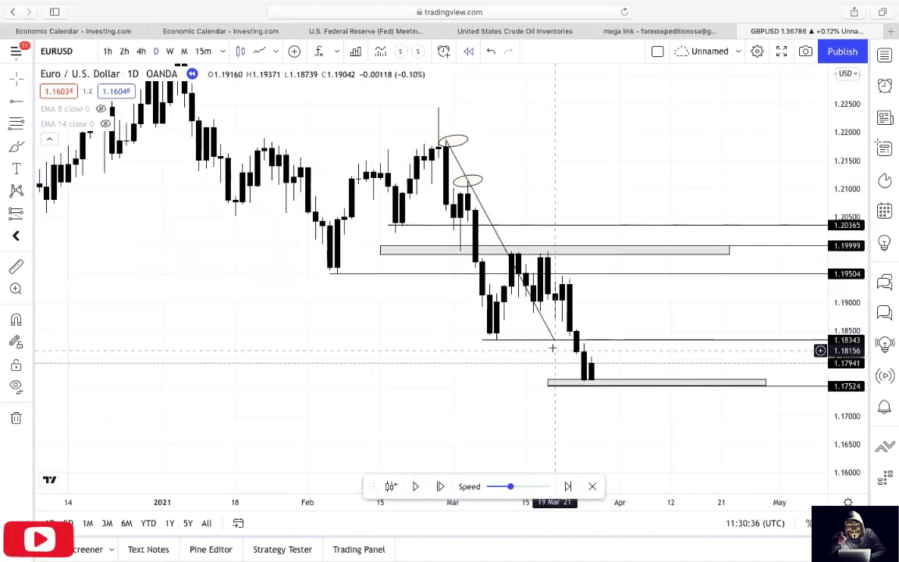
Re-anchor the descending trend line to the newest lower high and move the second ellipse marker onto that high at the 1.19999 zone
left_click(554, 343)
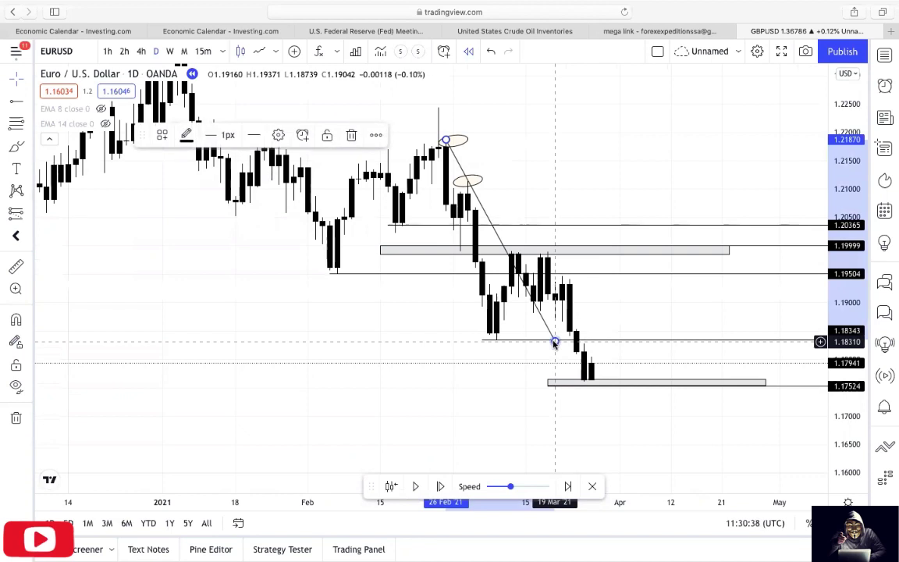
mouse_move(554, 344)
left_mouse_down()
mouse_move(549, 351)
mouse_move(682, 378)
mouse_move(678, 398)
left_mouse_up()
left_click(456, 184)
left_click_drag(466, 188, 557, 255)
left_click_drag(558, 168, 457, 110)
left_click_drag(441, 345, 441, 281)
Add a horizontal ray at 1.15020 and advance the replay until a candle closes below the 1.17524 zone
left_click(17, 102)
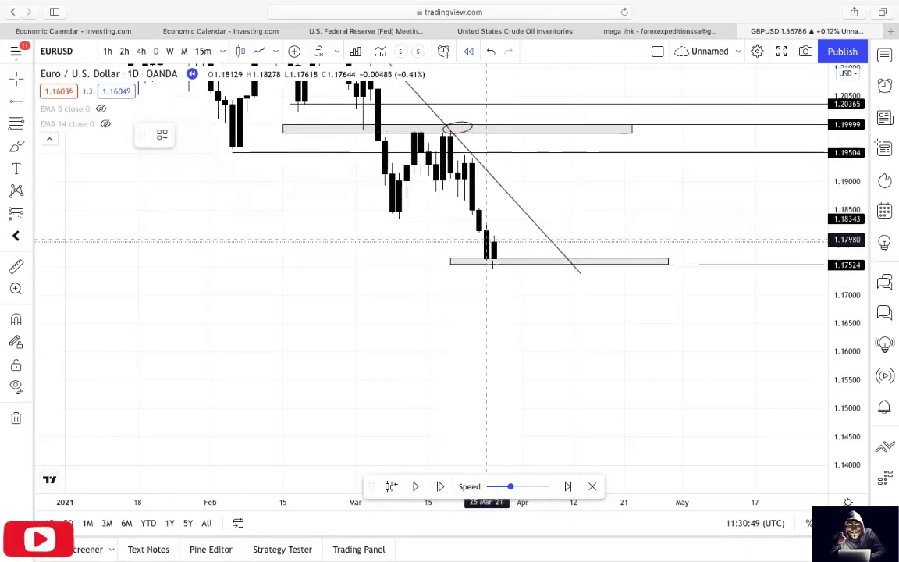
left_click(510, 406)
mouse_move(299, 288)
left_mouse_down()
mouse_move(371, 321)
mouse_move(417, 374)
mouse_move(408, 430)
left_mouse_up()
left_click_drag(678, 425, 597, 327)
left_click_drag(397, 323, 416, 410)
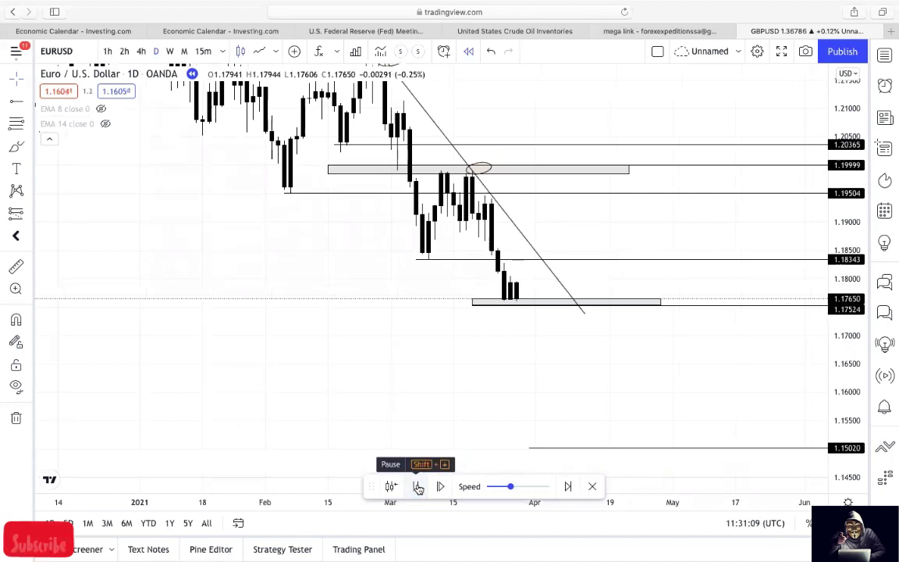
left_click(418, 486)
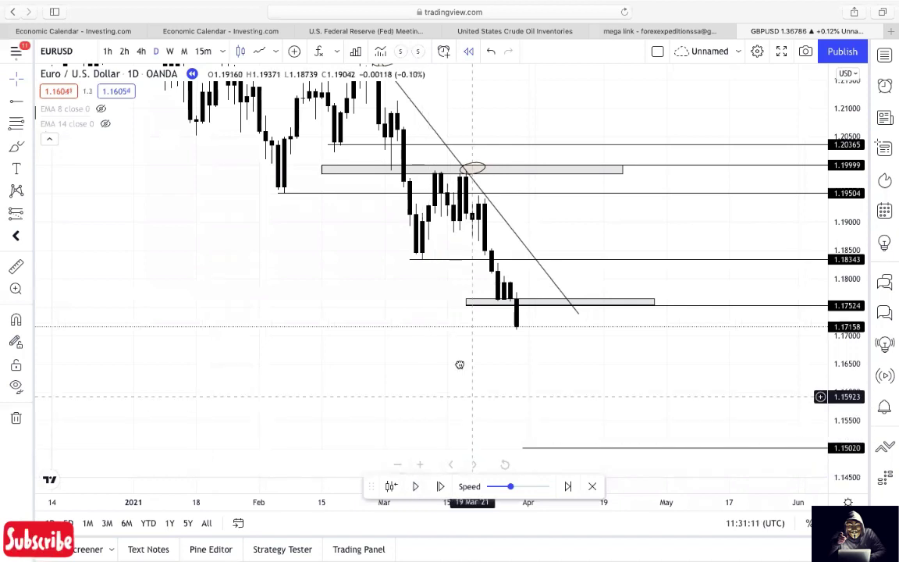
left_click_drag(472, 396, 459, 369)
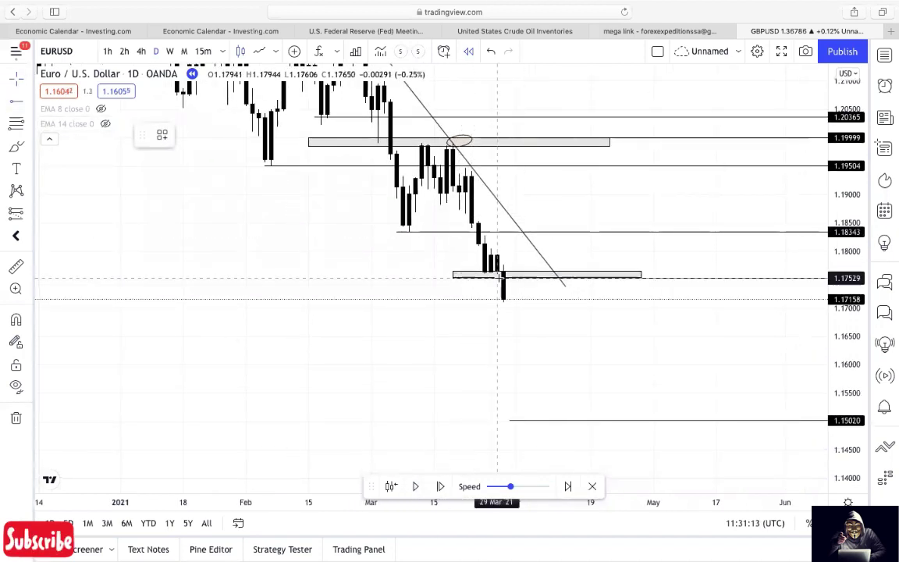
Place and remove a trial horizontal ray at 1.15989, and play the replay until price breaks above the descending trend line
left_click(513, 365)
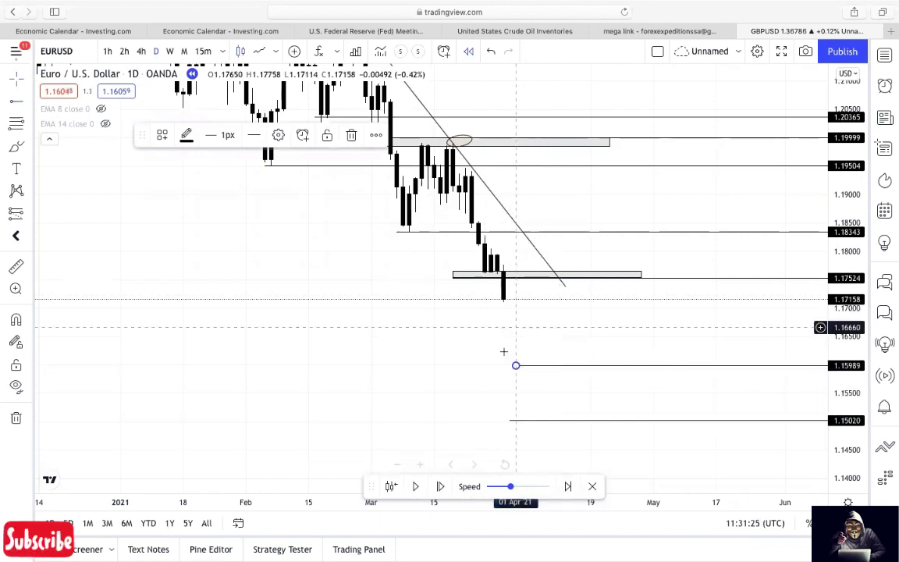
left_click(418, 486)
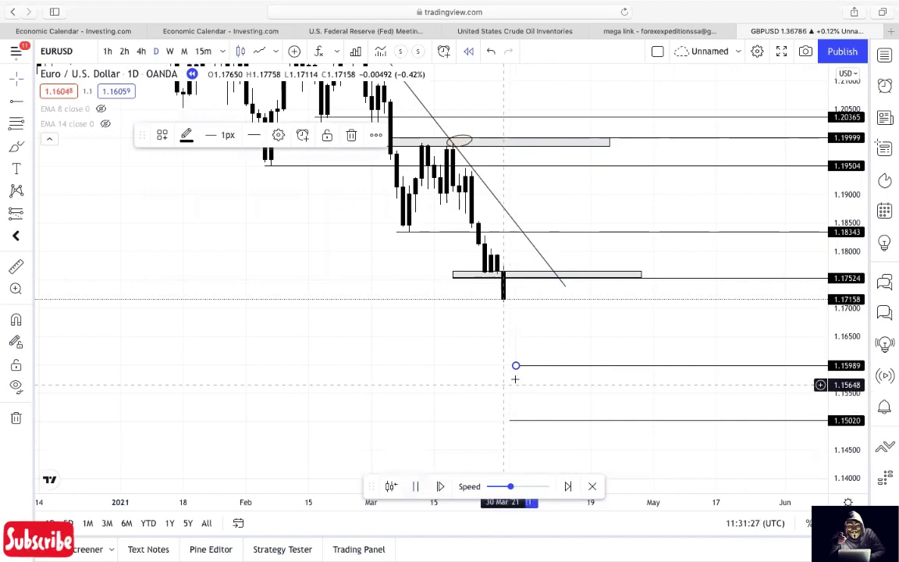
left_click(354, 137)
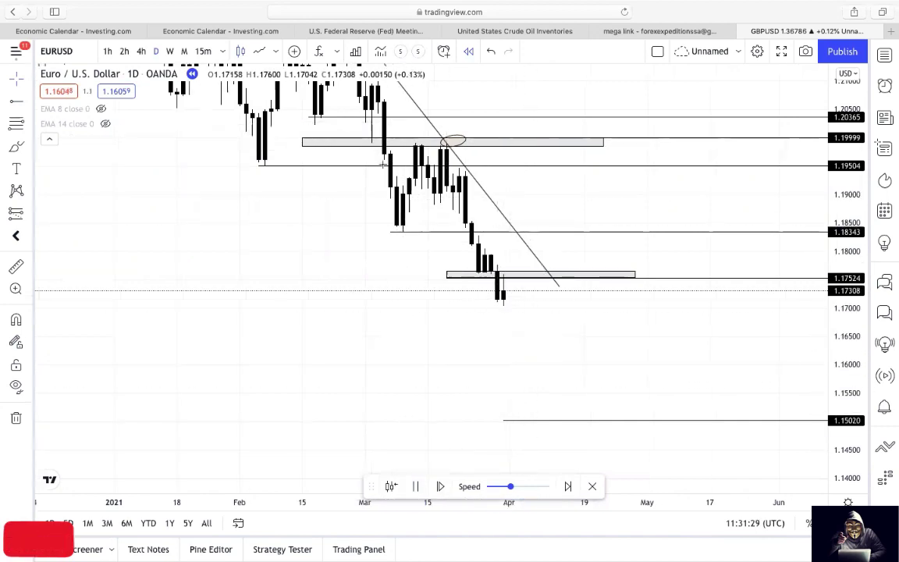
left_click_drag(552, 334, 498, 393)
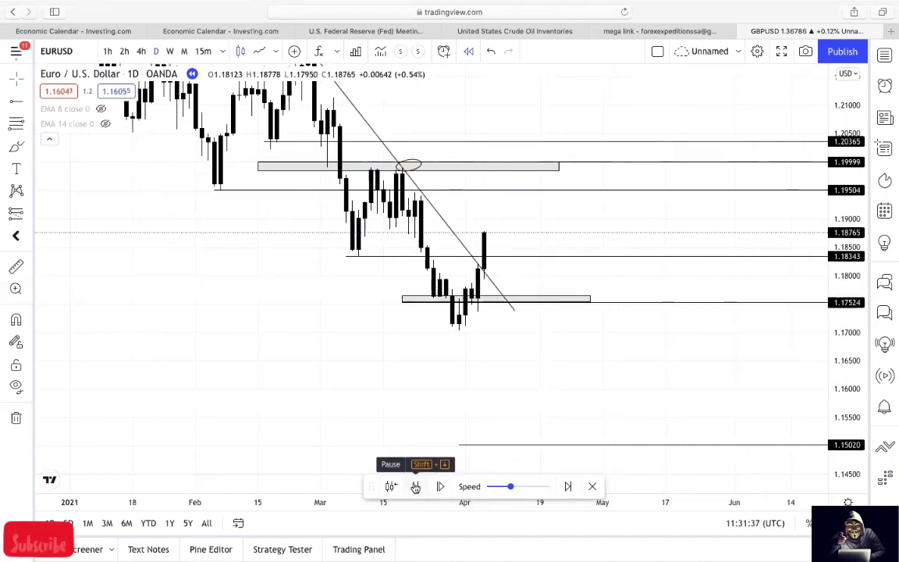
left_click(415, 487)
left_click_drag(407, 377, 367, 412)
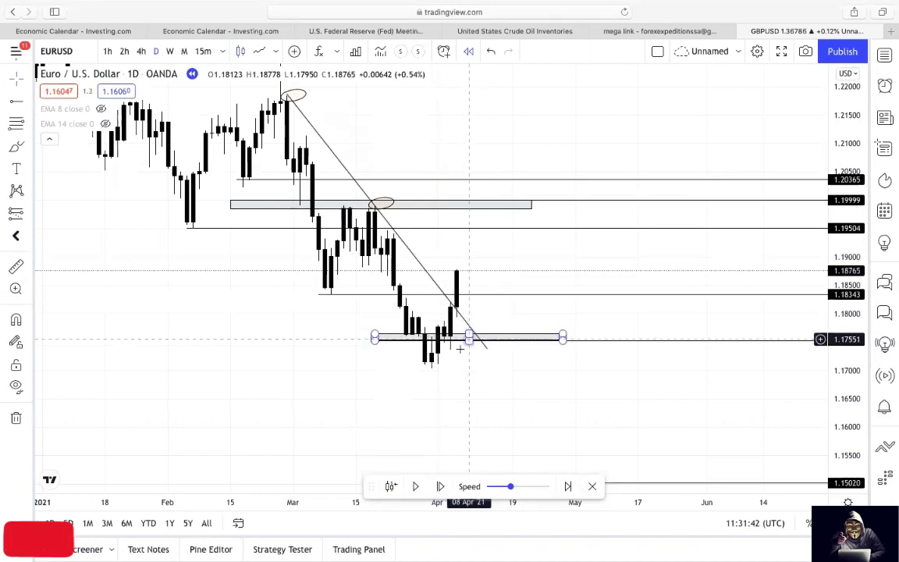
Delete the broken descending trend line and both ellipse markers on its highs
left_click(394, 201)
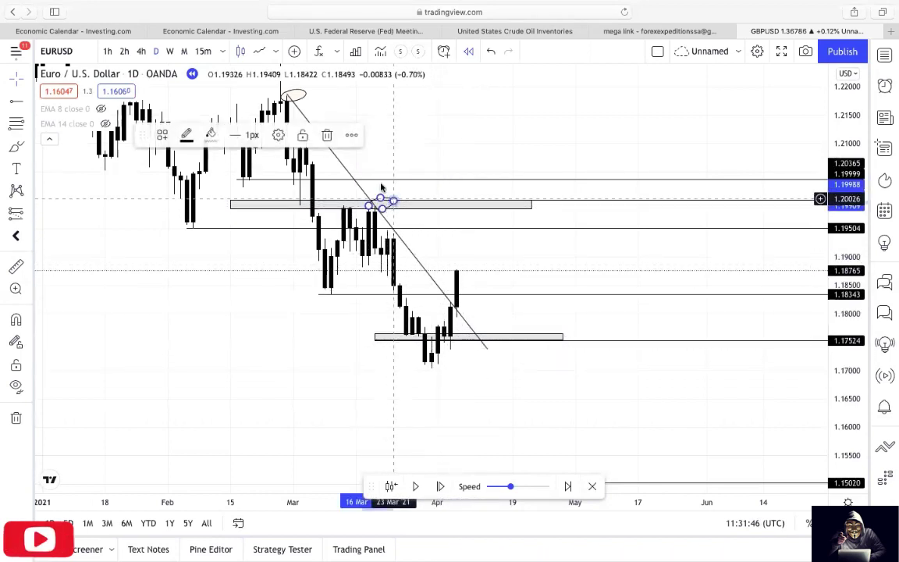
left_click(328, 133)
left_click(334, 155)
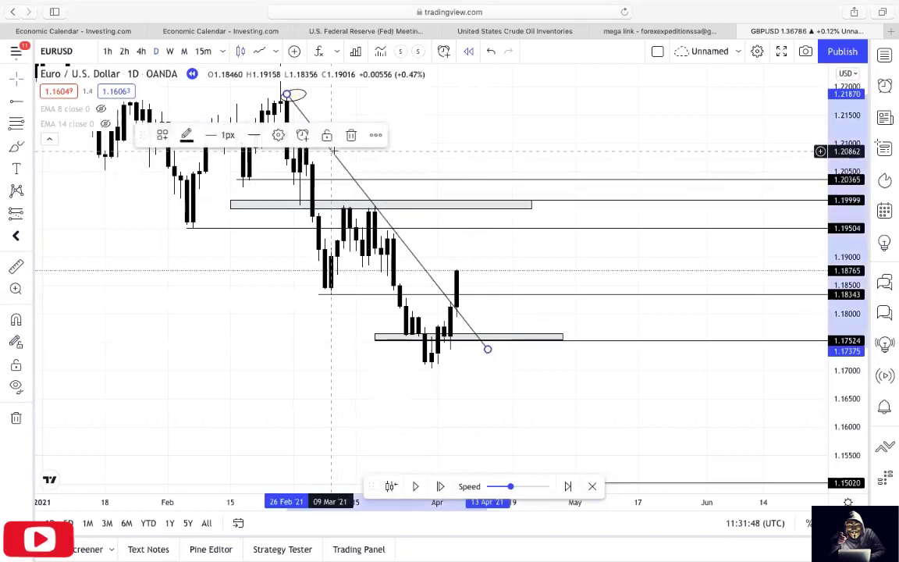
left_click(352, 135)
left_click(291, 92)
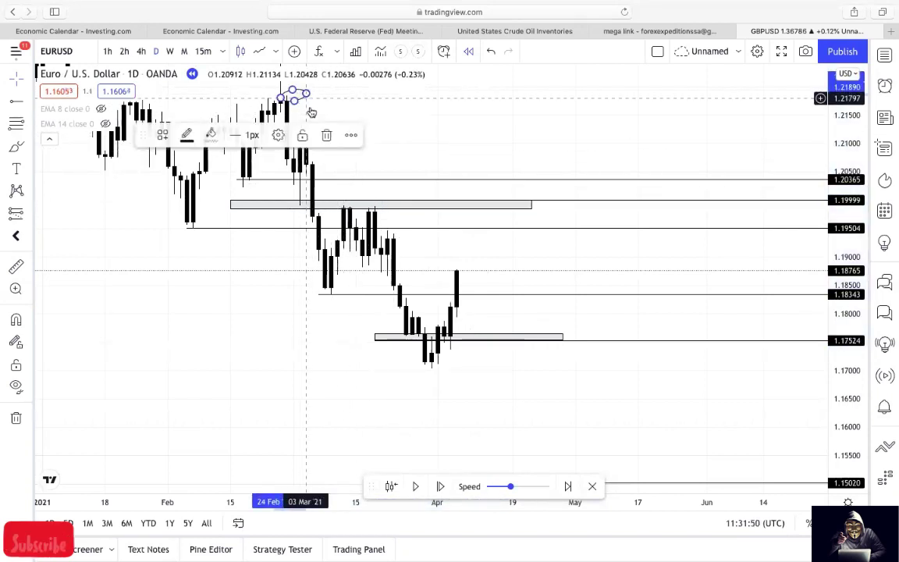
left_click(327, 135)
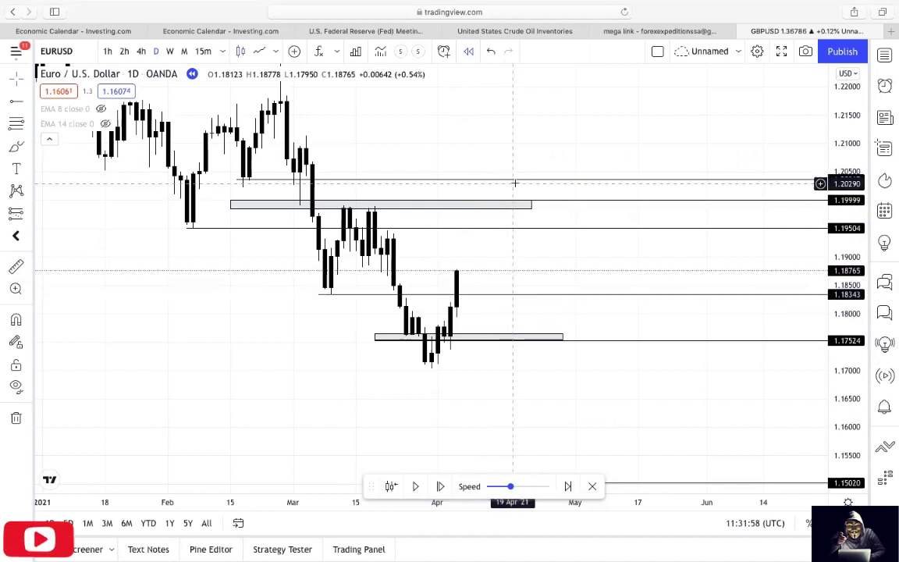
Draw a rising trend line from the 31 March low up to about 1.207 and let the replay run on
left_click(30, 102)
left_click(74, 100)
left_click(432, 372)
left_click(606, 160)
left_click_drag(527, 391, 554, 402)
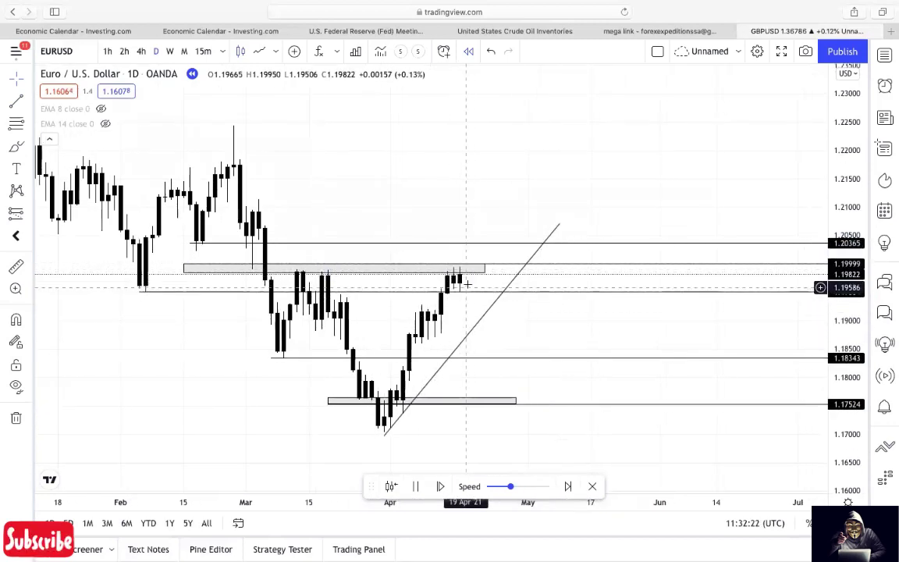
left_click(473, 272)
left_click(484, 316)
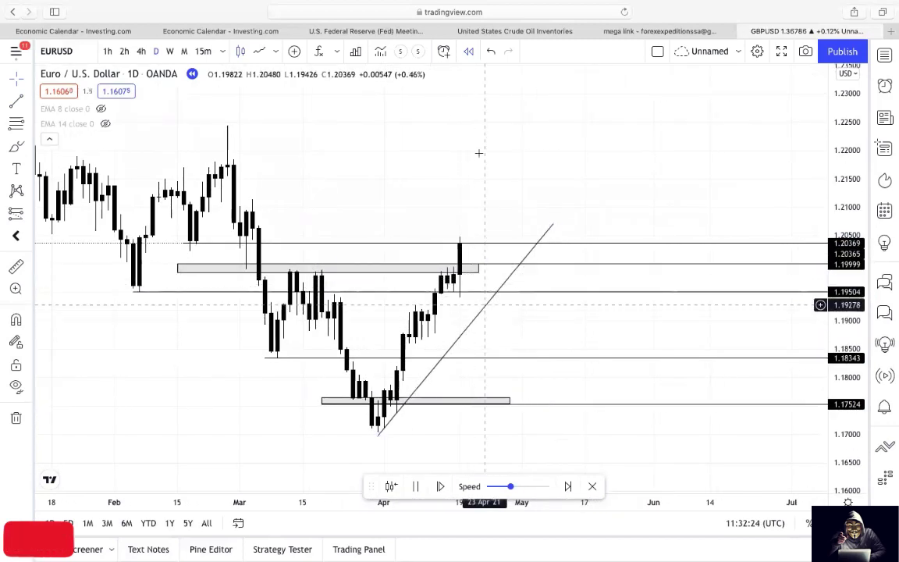
Add a horizontal ray at 1.22512, just above the late-February swing high
left_click(28, 101)
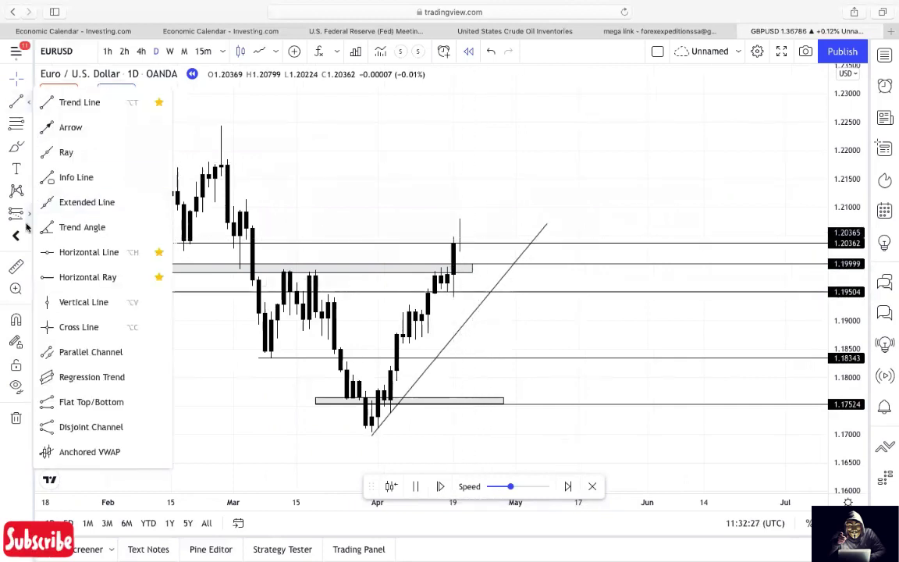
left_click(47, 276)
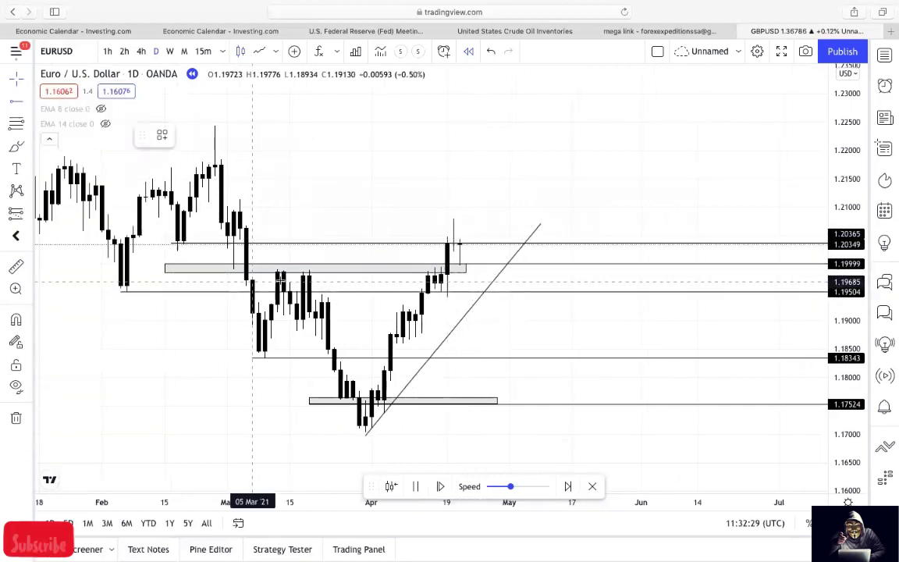
left_click(243, 123)
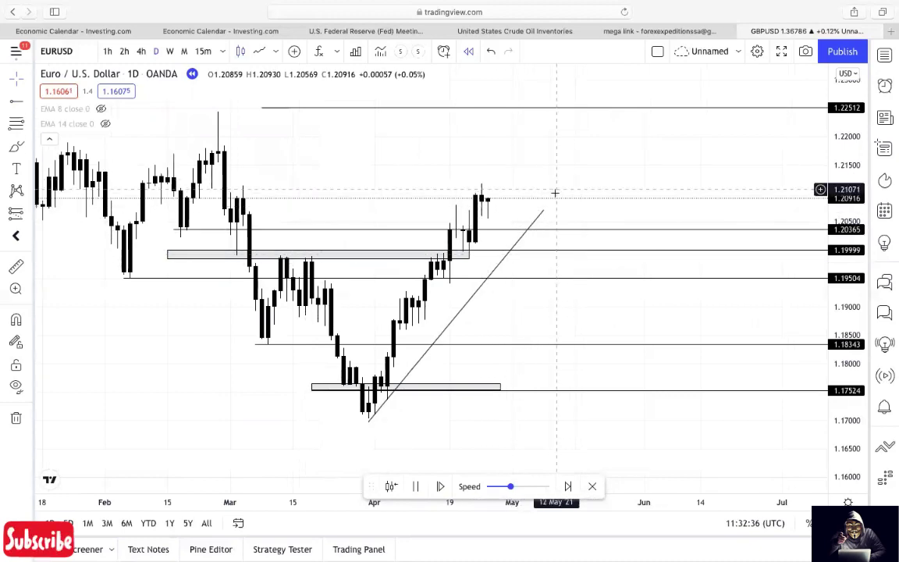
Adjust the upper end of the rising trend line so it follows the higher lows as new candles form
left_click_drag(545, 211, 518, 176)
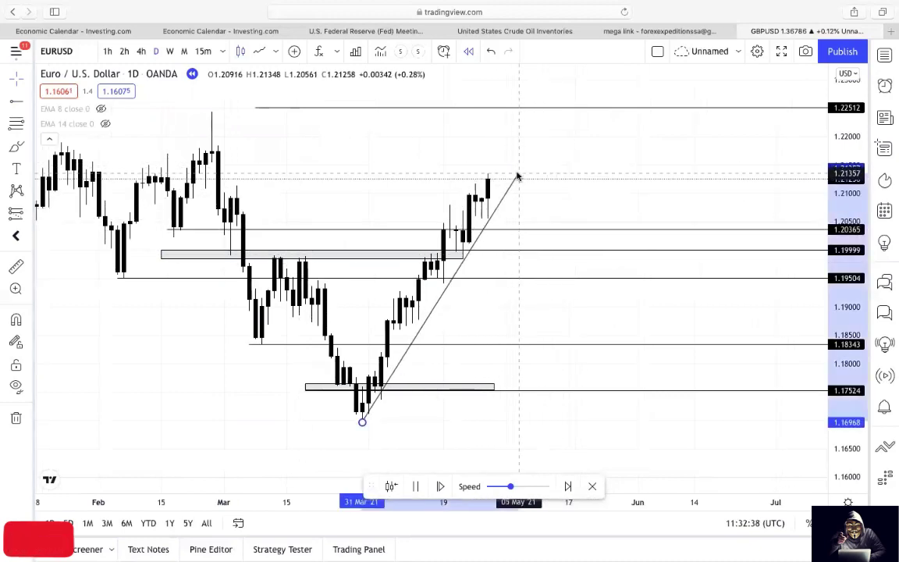
left_click(630, 237)
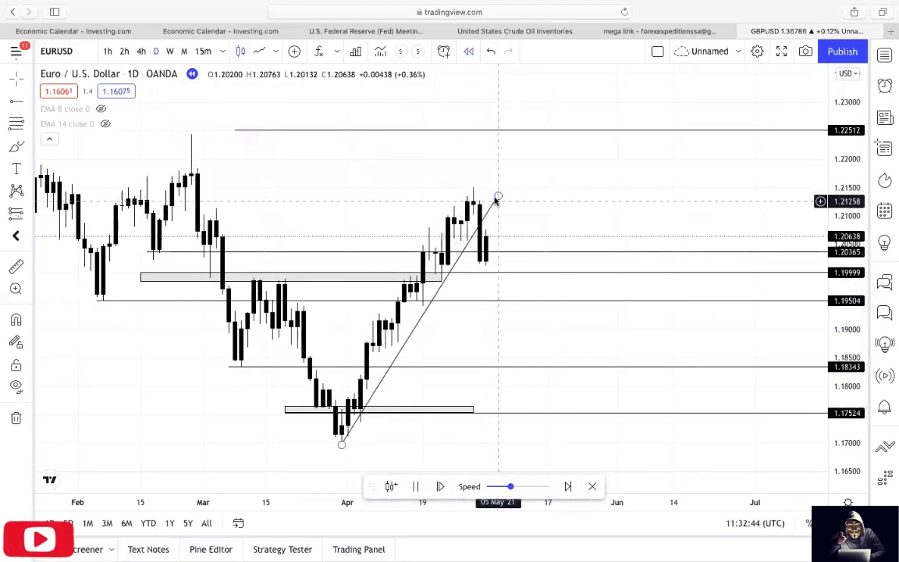
left_click(450, 271)
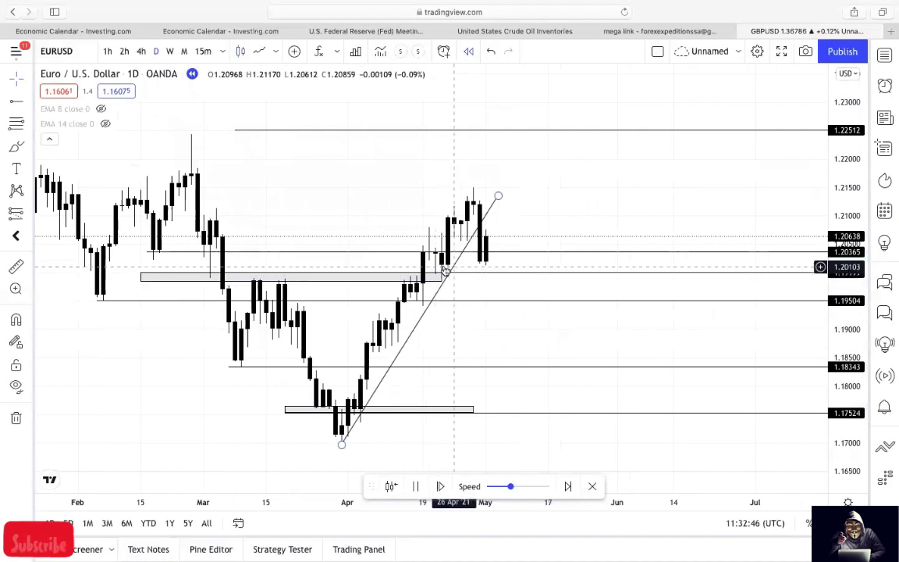
mouse_move(482, 199)
left_mouse_down()
mouse_move(517, 231)
mouse_move(538, 236)
mouse_move(546, 225)
mouse_move(549, 212)
mouse_move(484, 202)
left_mouse_up()
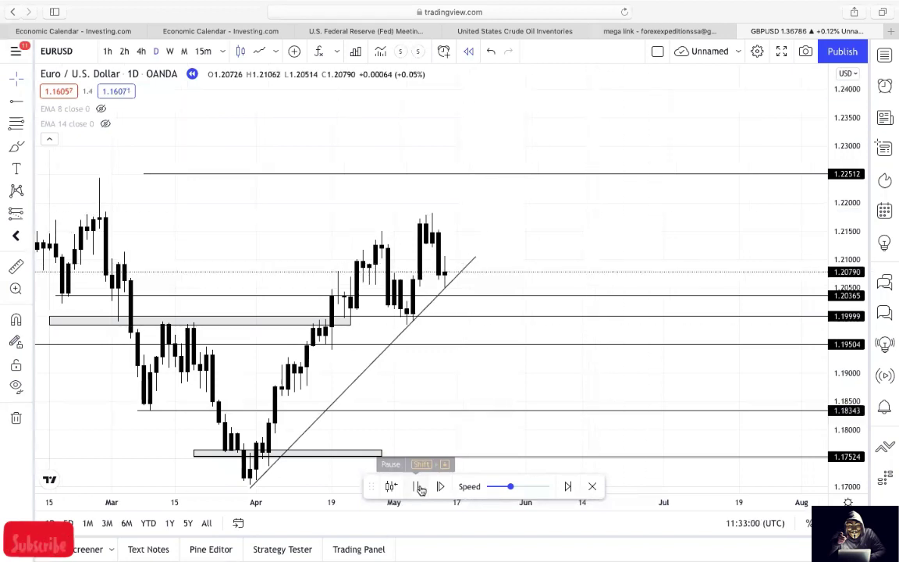
Remove all drawings from the chart and exit bar replay
left_click_drag(425, 233, 535, 152)
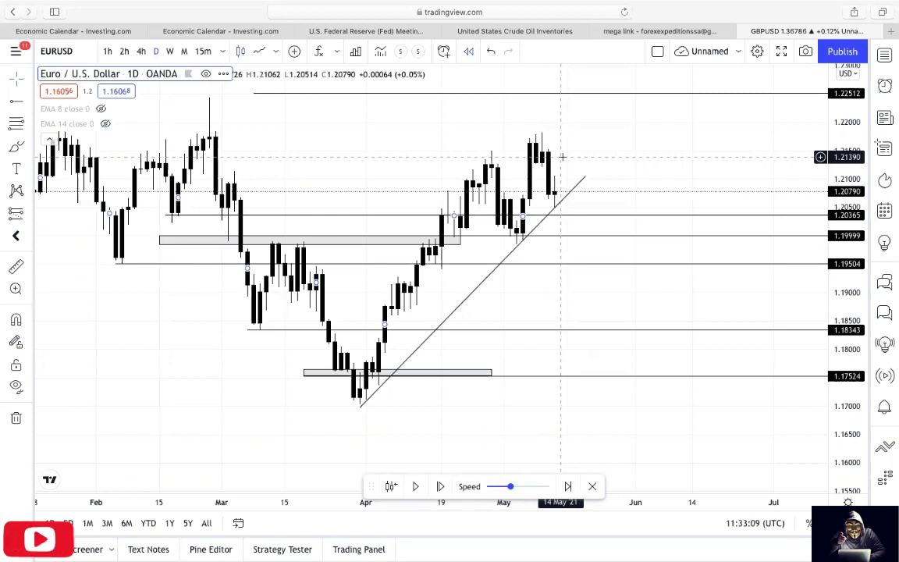
left_click(15, 418)
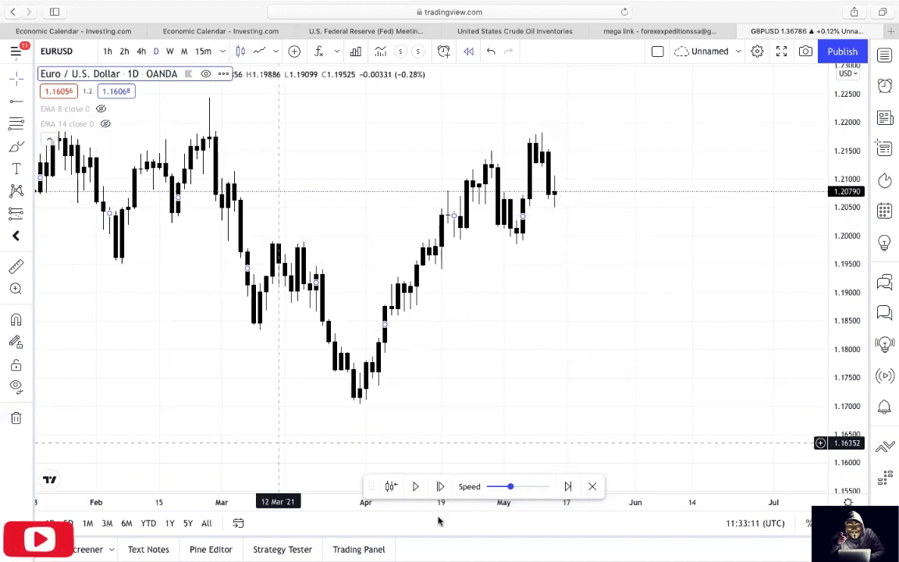
left_click(592, 486)
left_click(555, 336)
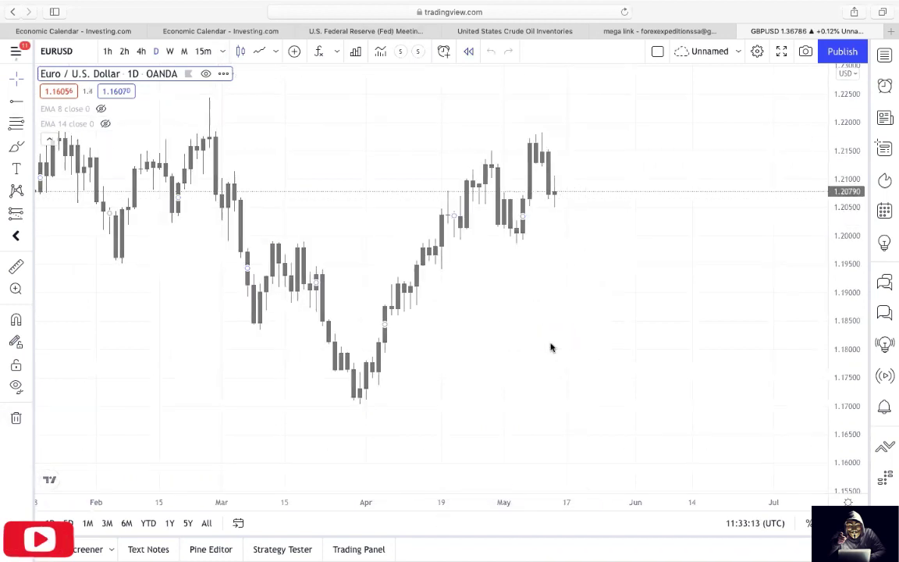